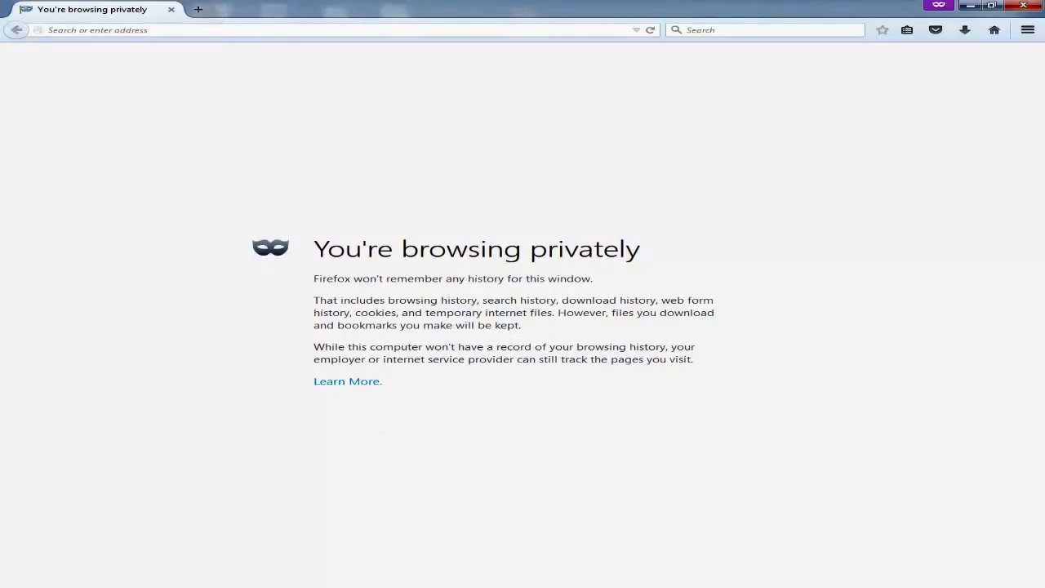
Open a Firefox private browsing window.
mouse_move(275, 587)
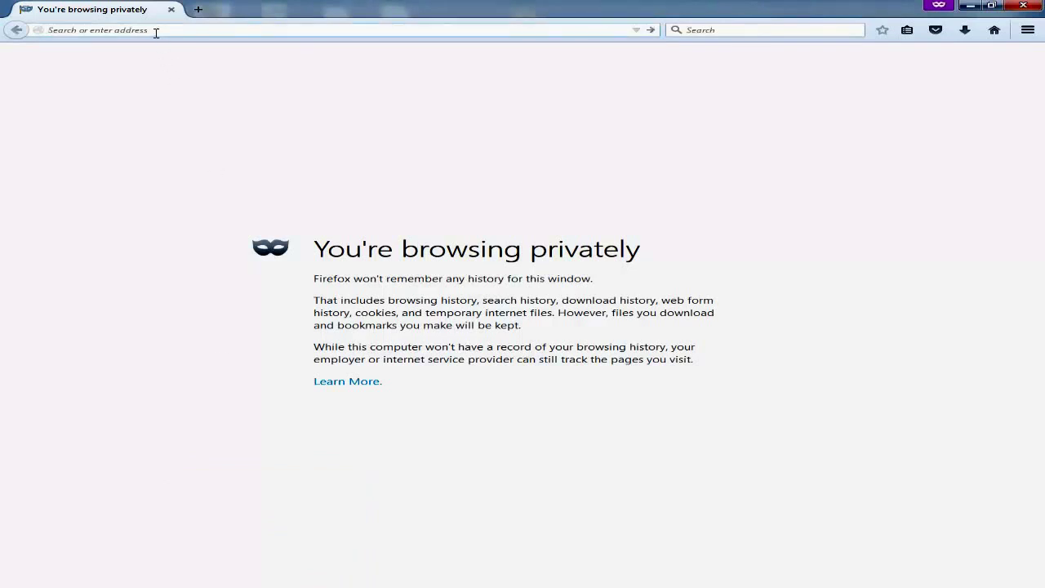
Go to gmail.com and select the email field on the Google sign-in page.
text(gmail.com)
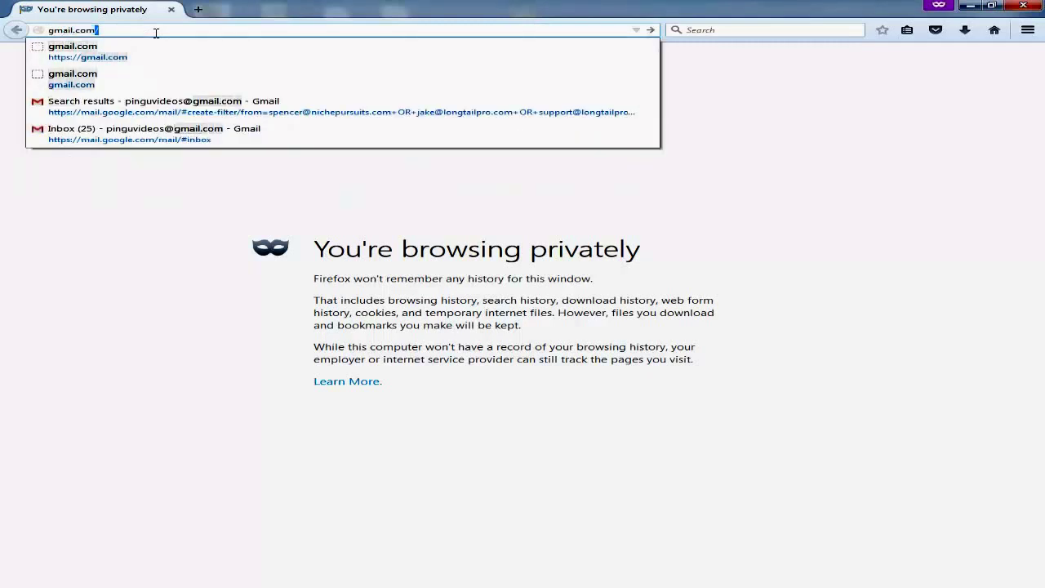
key(Return)
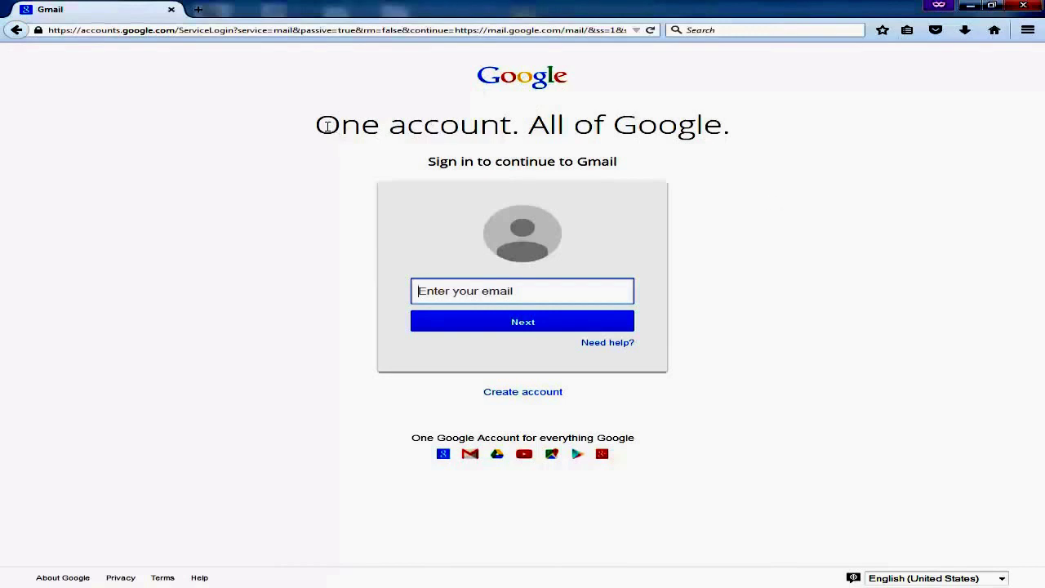
drag(327, 125, 746, 123)
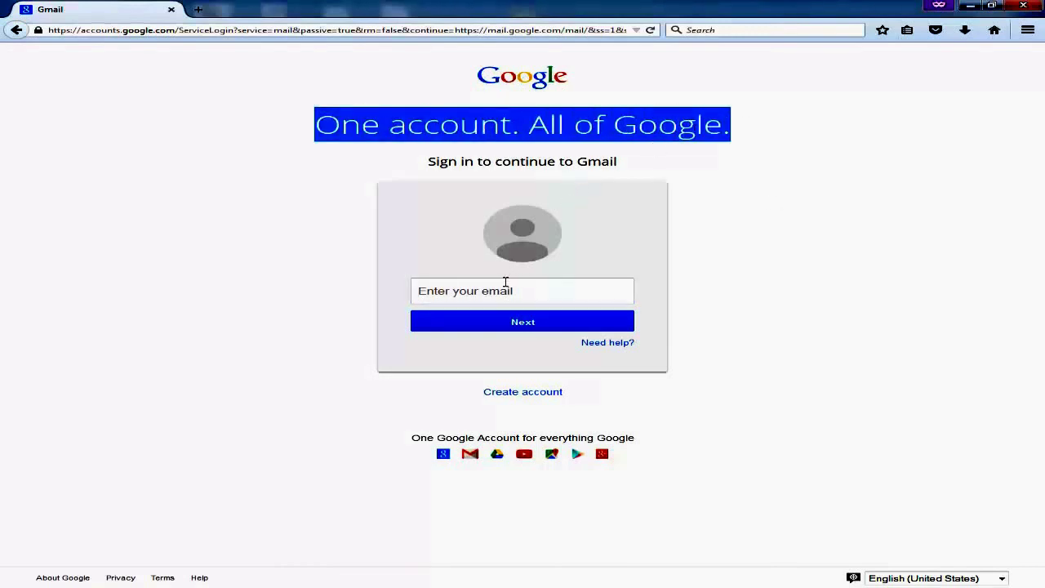
click(502, 290)
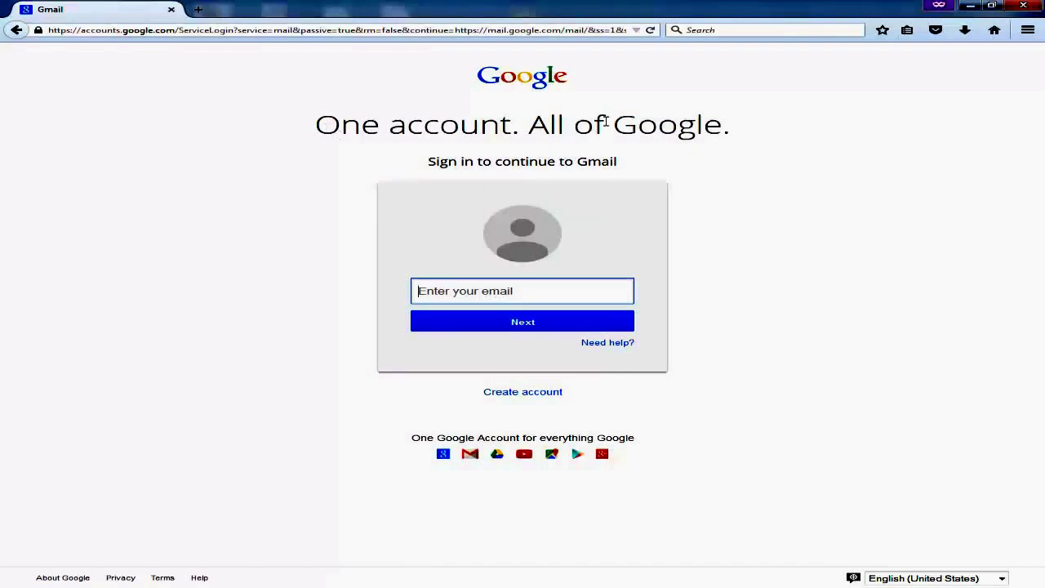
Open the 'Create your Google Account' form from the sign-in page and highlight its heading text.
click(532, 399)
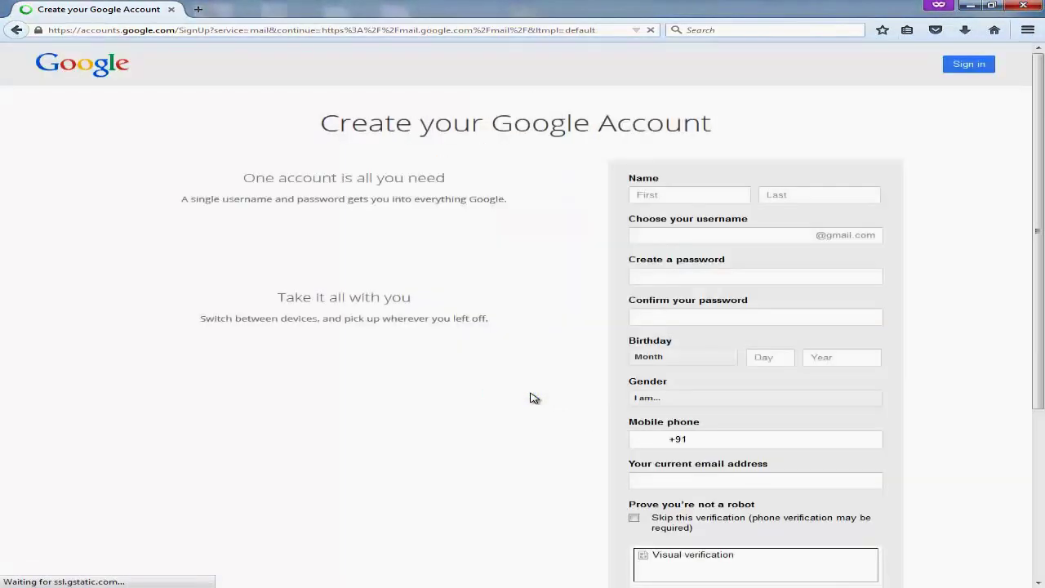
scroll(530, 394, down, 5)
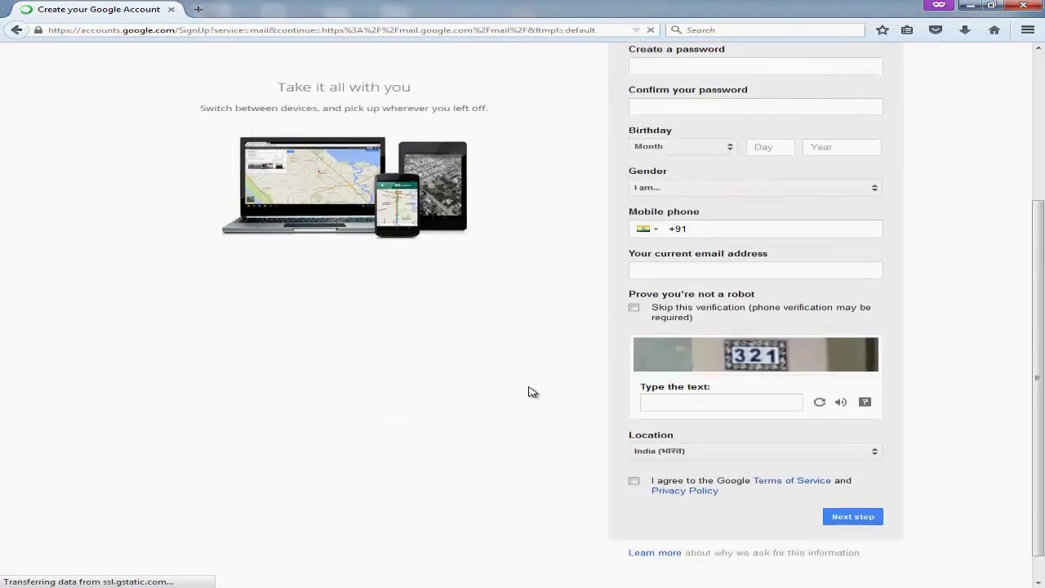
scroll(528, 392, up, 5)
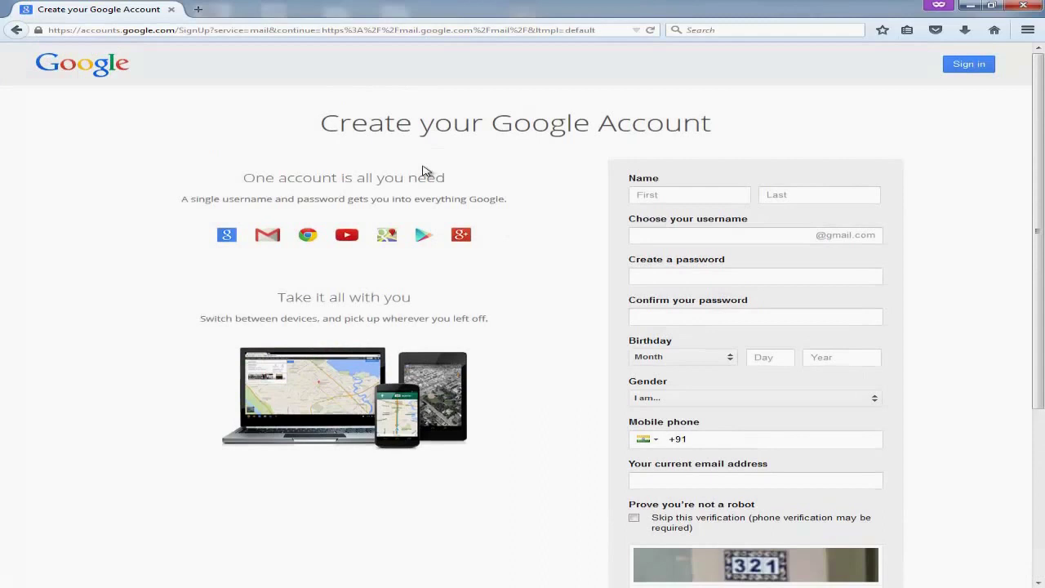
drag(320, 123, 490, 127)
click(505, 156)
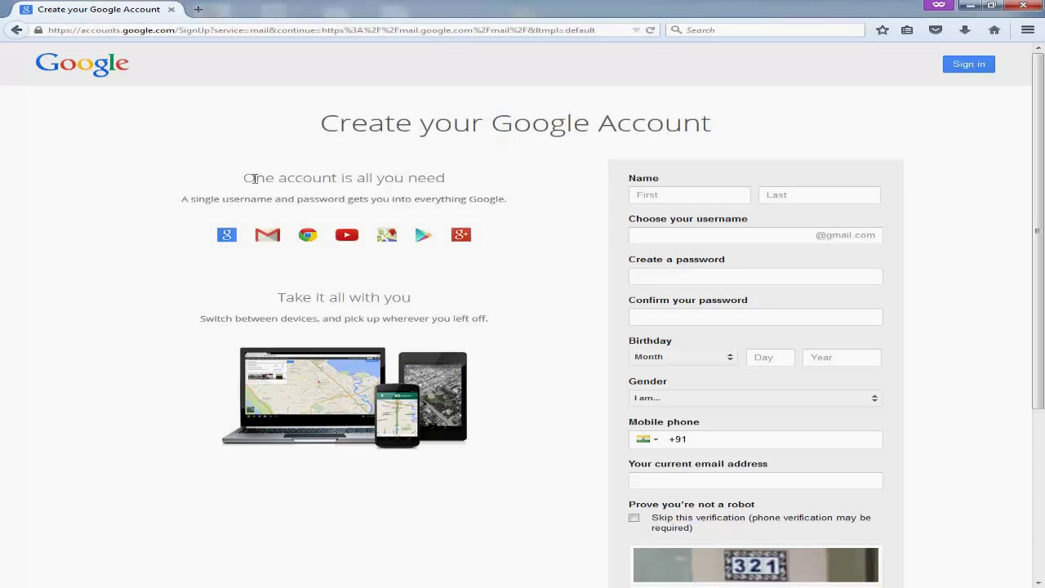
drag(178, 200, 503, 447)
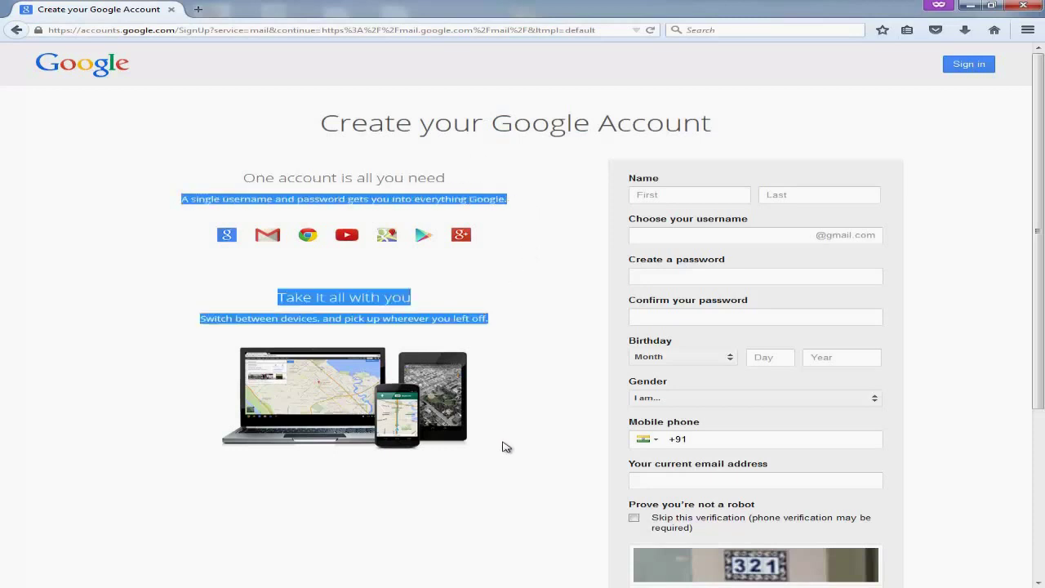
Scroll up and down through the empty sign-up form.
scroll(462, 387, down, 3)
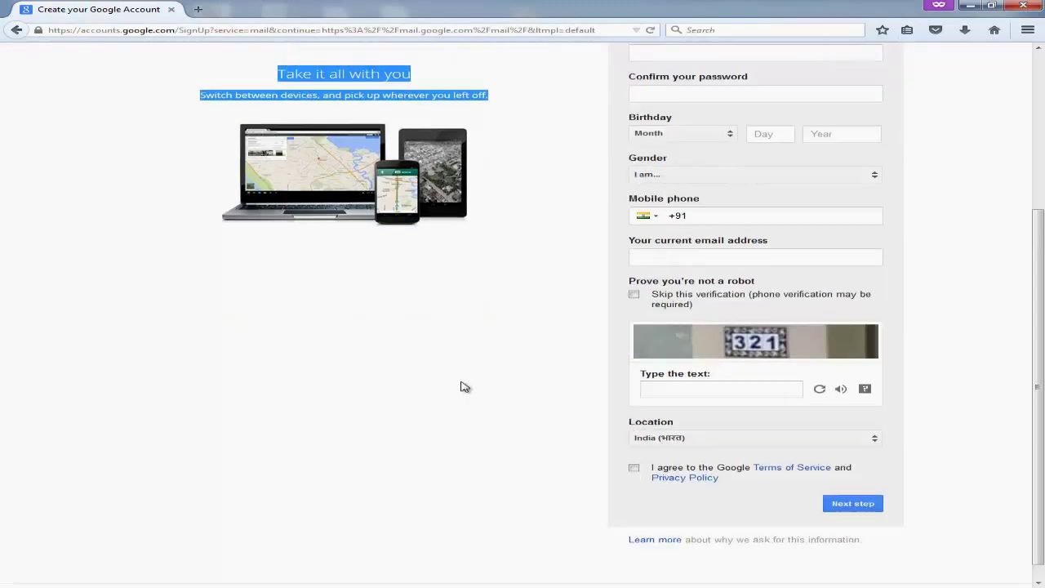
scroll(462, 387, up, 3)
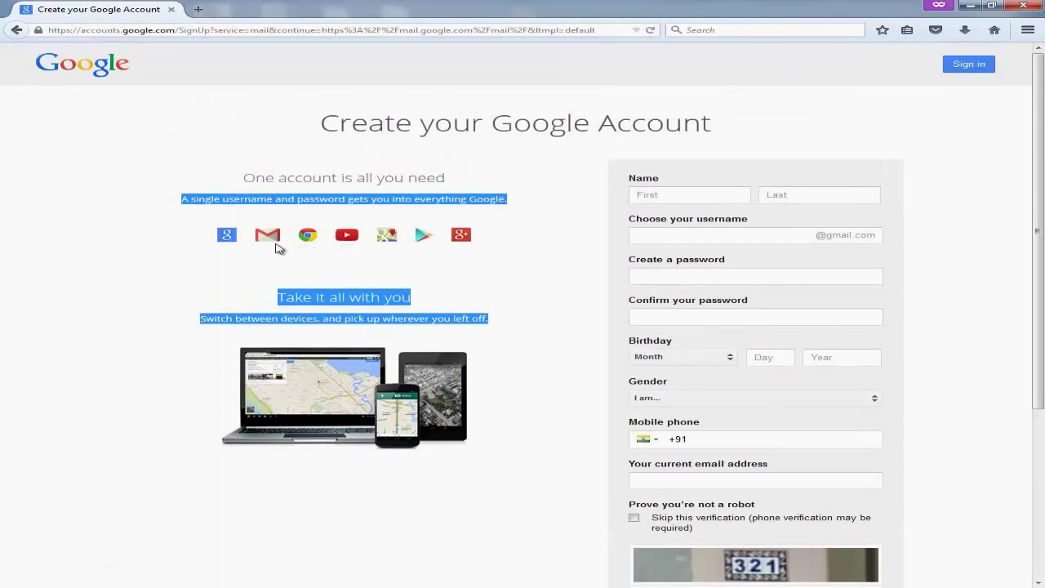
click(227, 266)
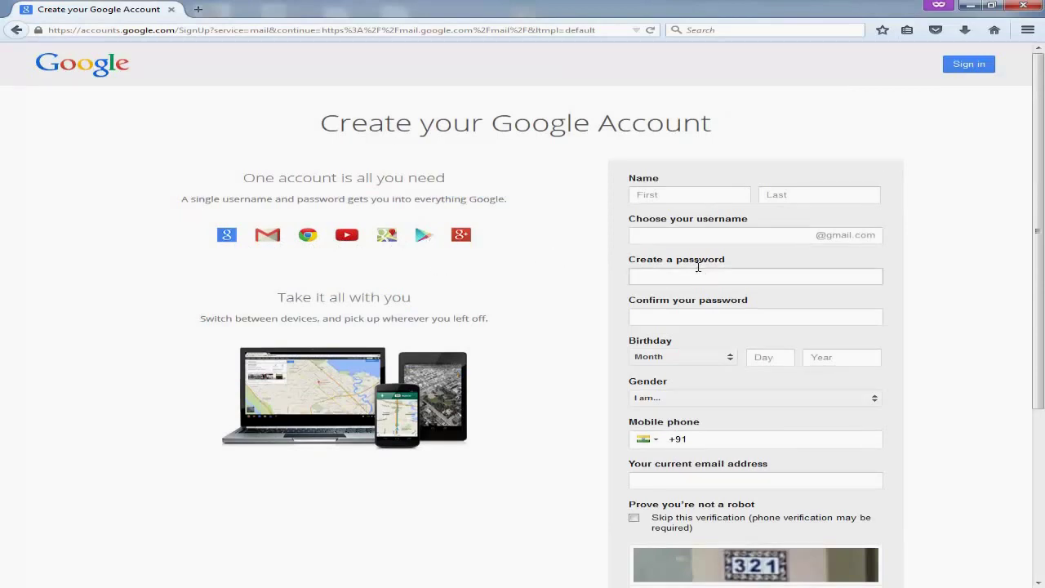
scroll(689, 270, down, 3)
scroll(697, 269, up, 4)
scroll(699, 271, down, 2)
scroll(695, 271, up, 2)
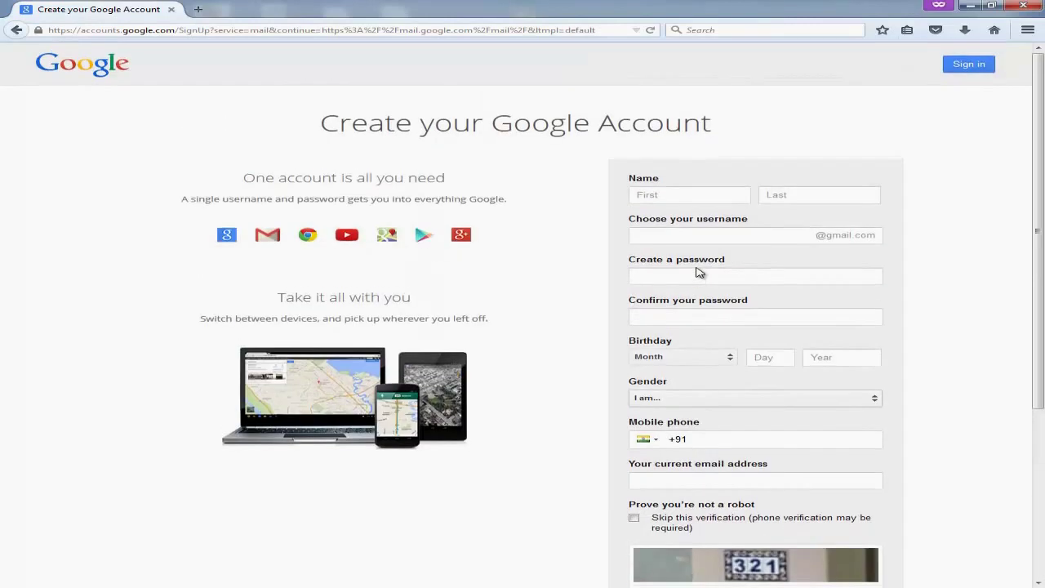
Enter the account holder's first and last name on the sign-up form.
click(685, 193)
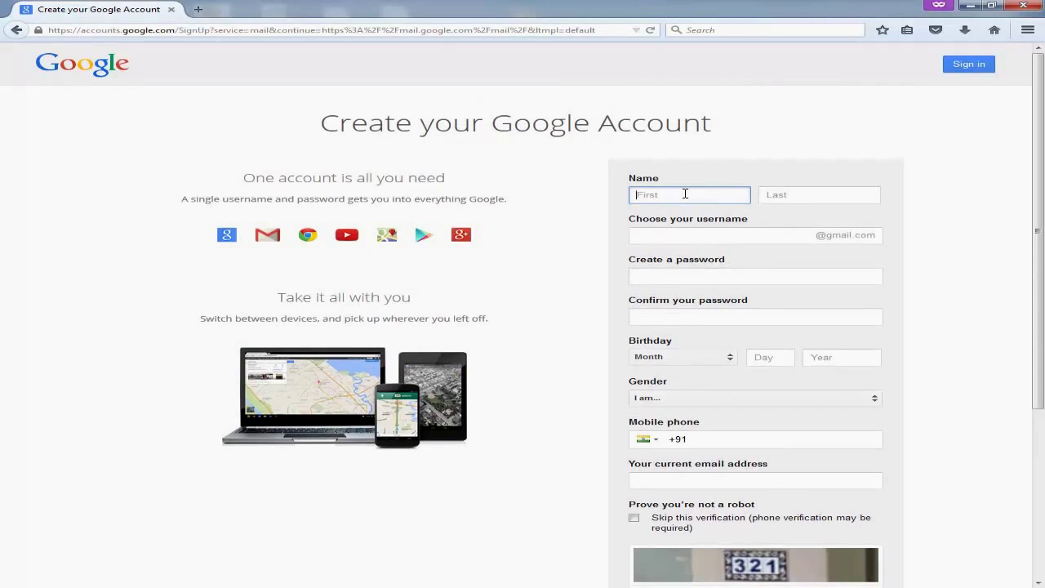
scroll(685, 194, down, 2)
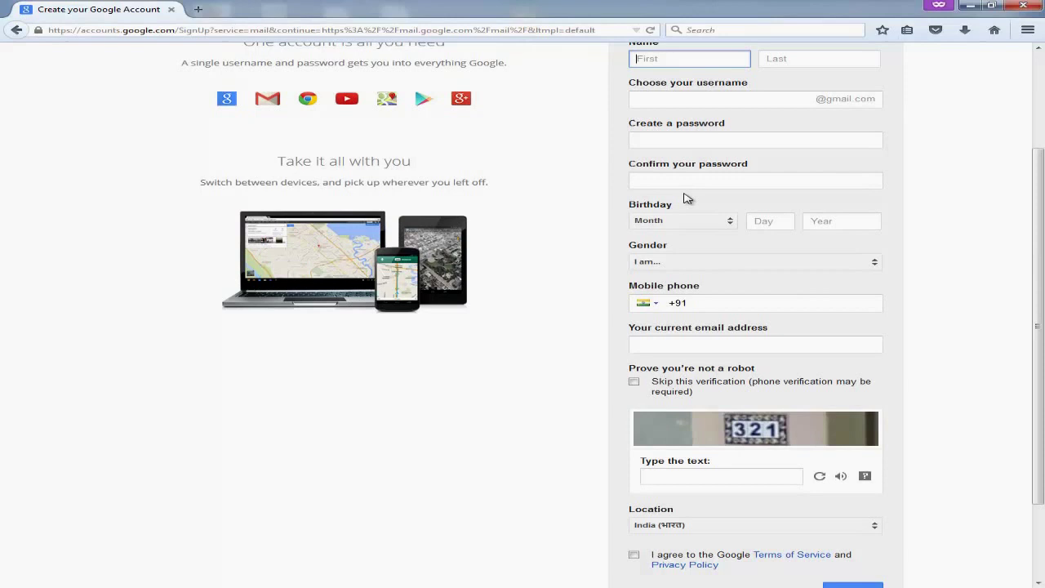
scroll(685, 197, up, 1)
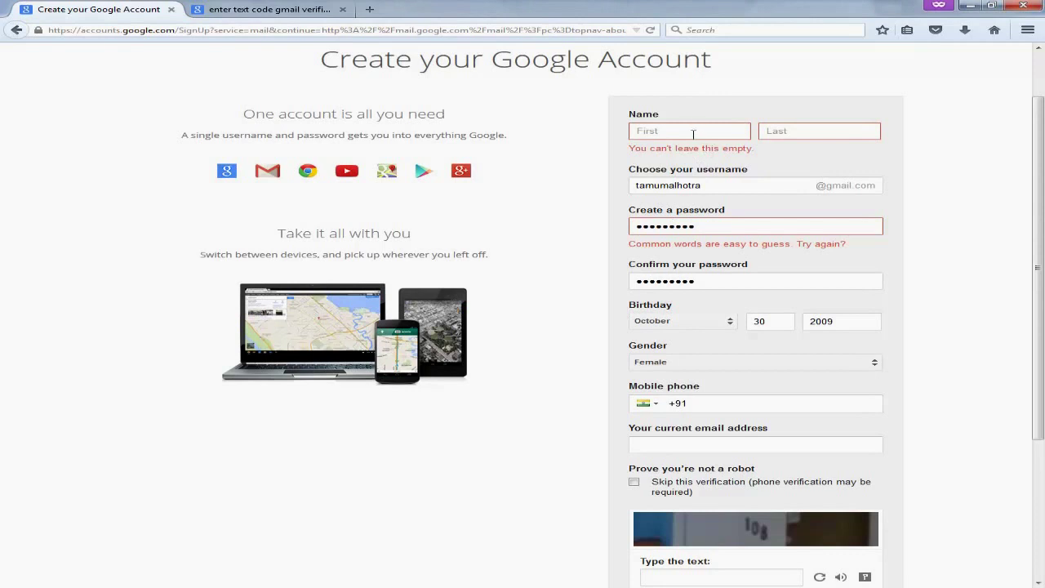
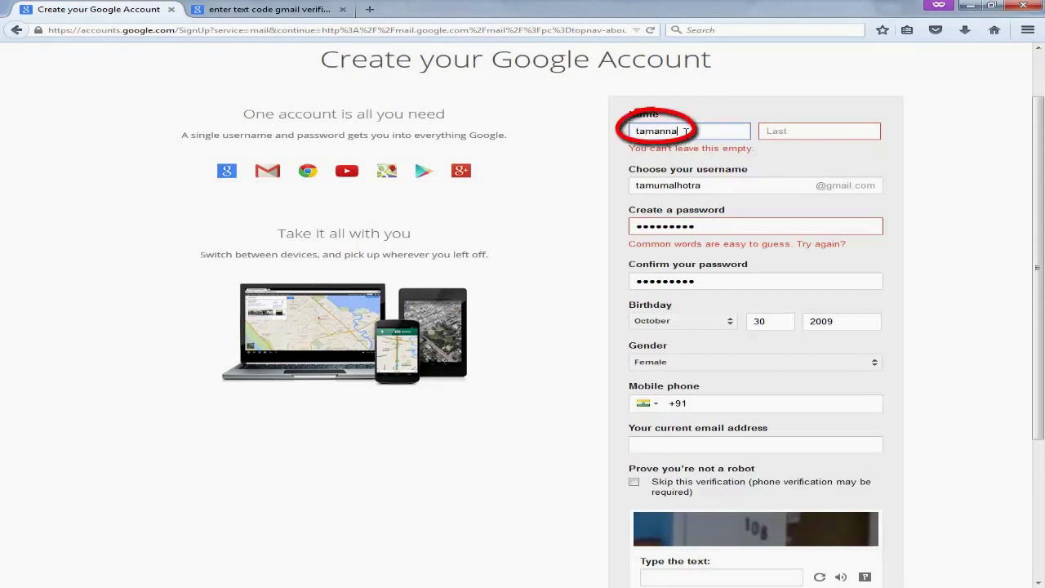
key(Tab)
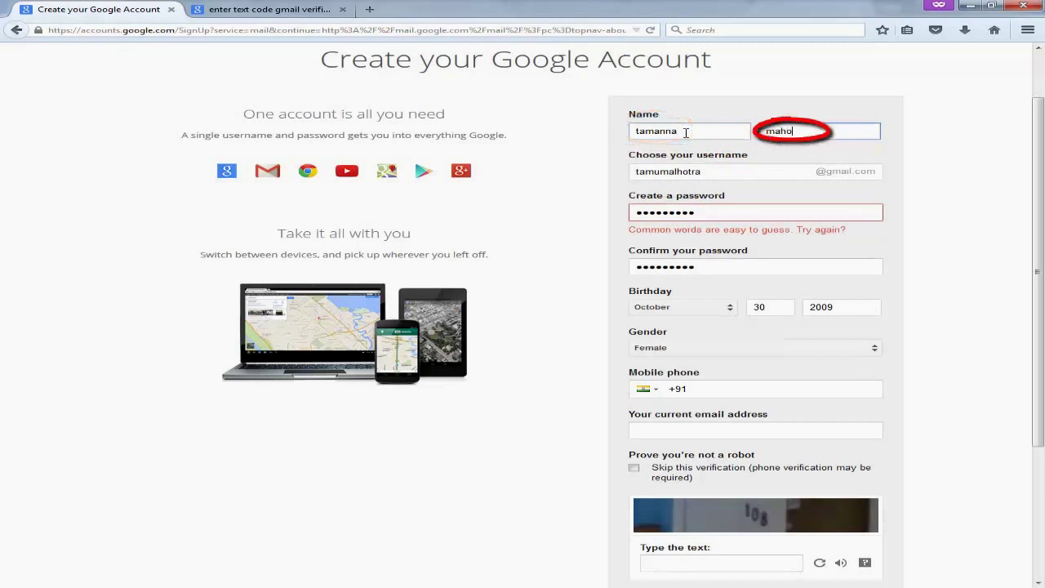
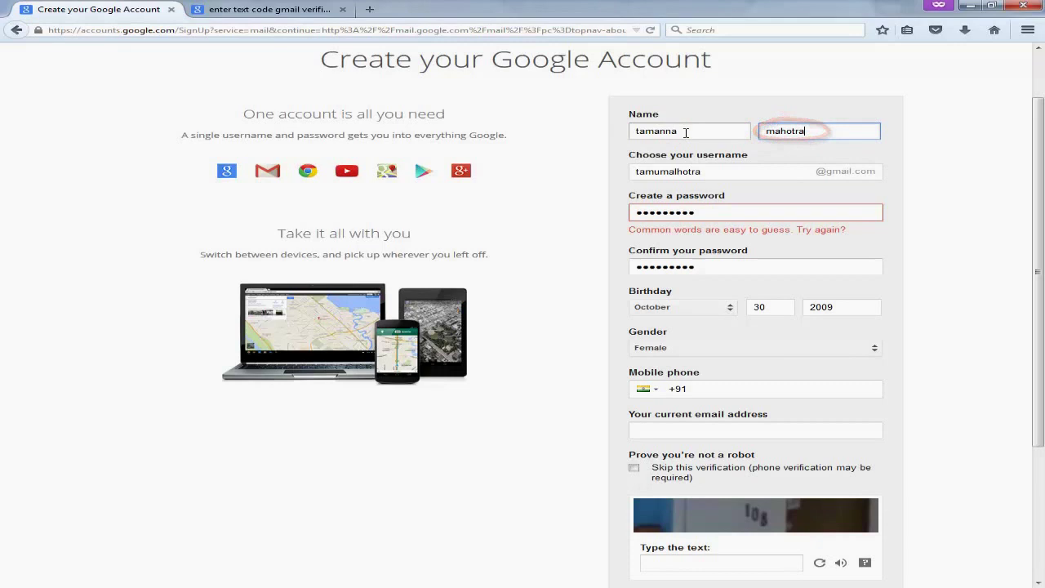
Fill in the password, its confirmation and the mobile phone number.
click(707, 212)
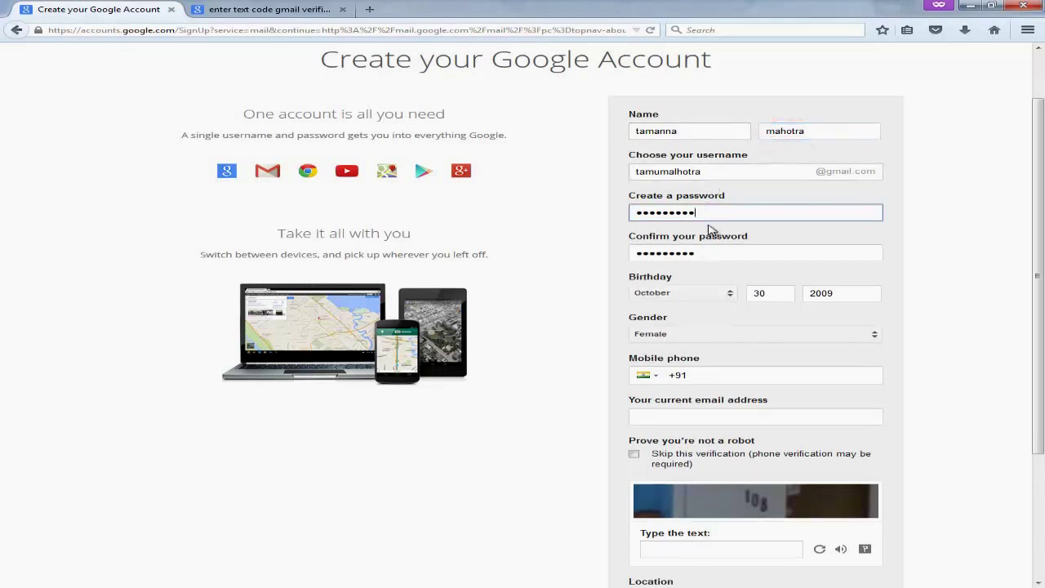
click(715, 255)
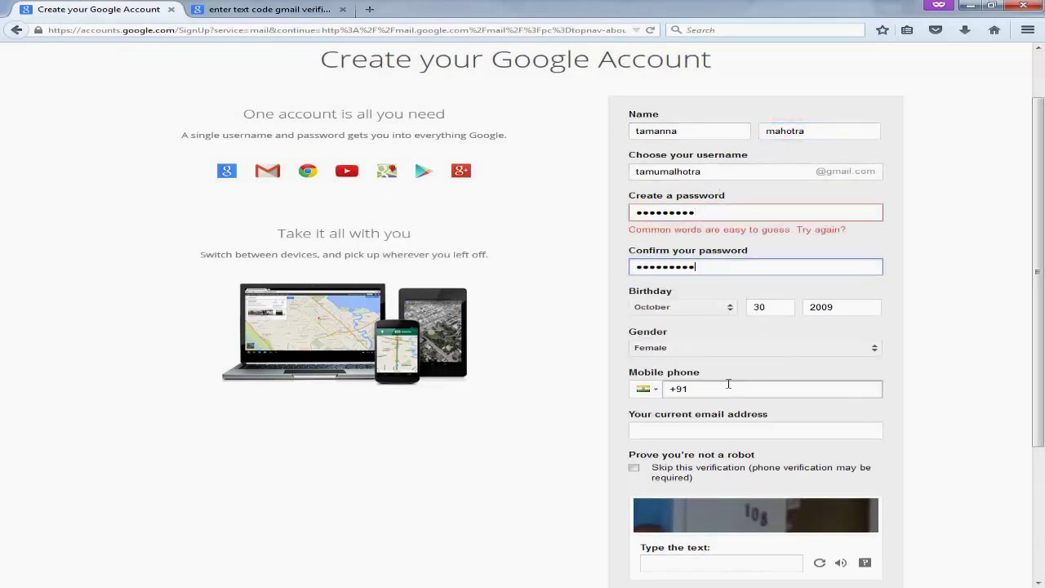
click(725, 210)
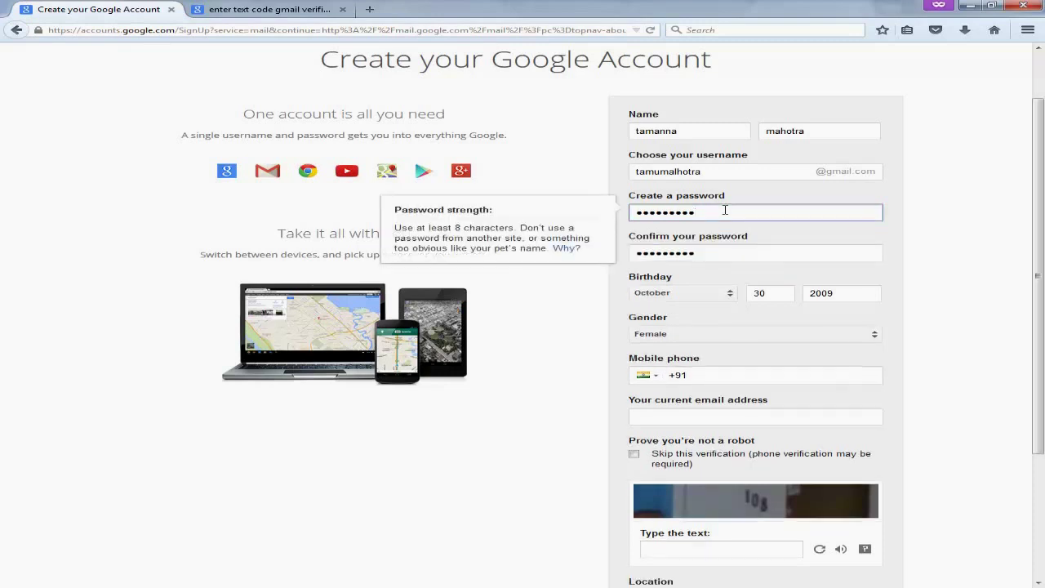
click(719, 414)
click(717, 386)
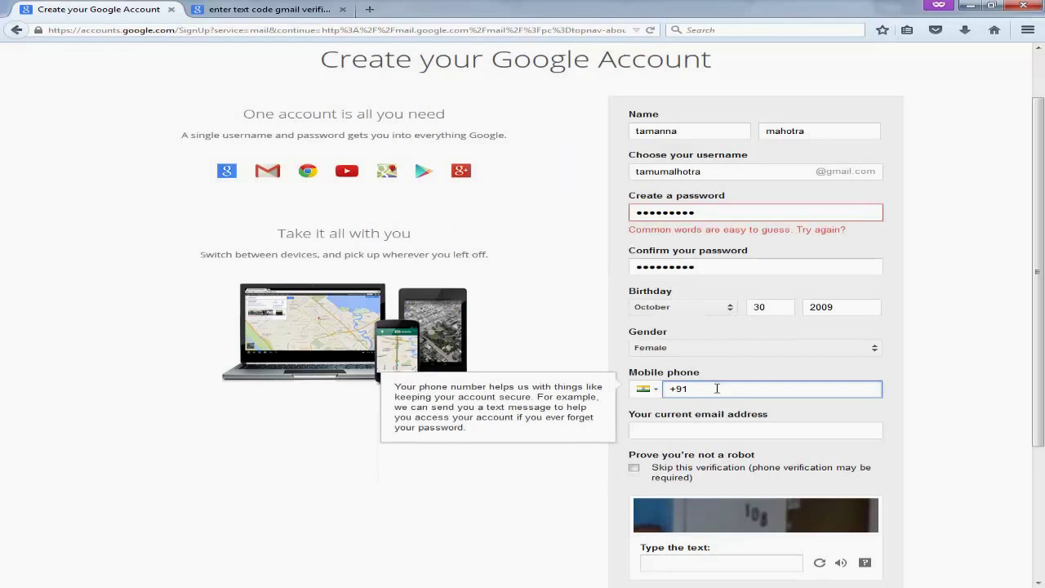
scroll(717, 388, down, 3)
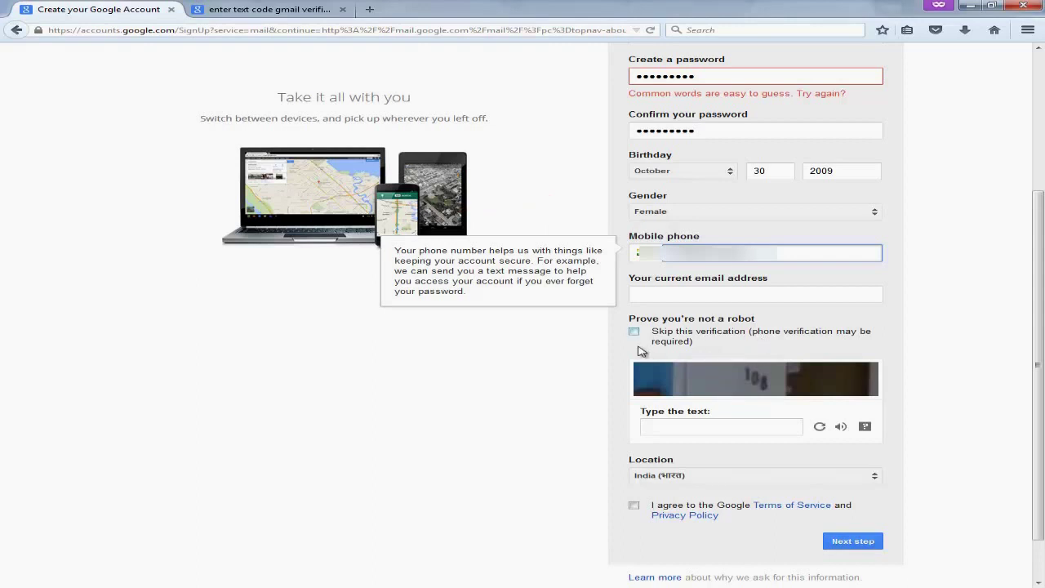
Answer a refreshed captcha and accept the Terms of Service and Privacy Policy.
click(674, 426)
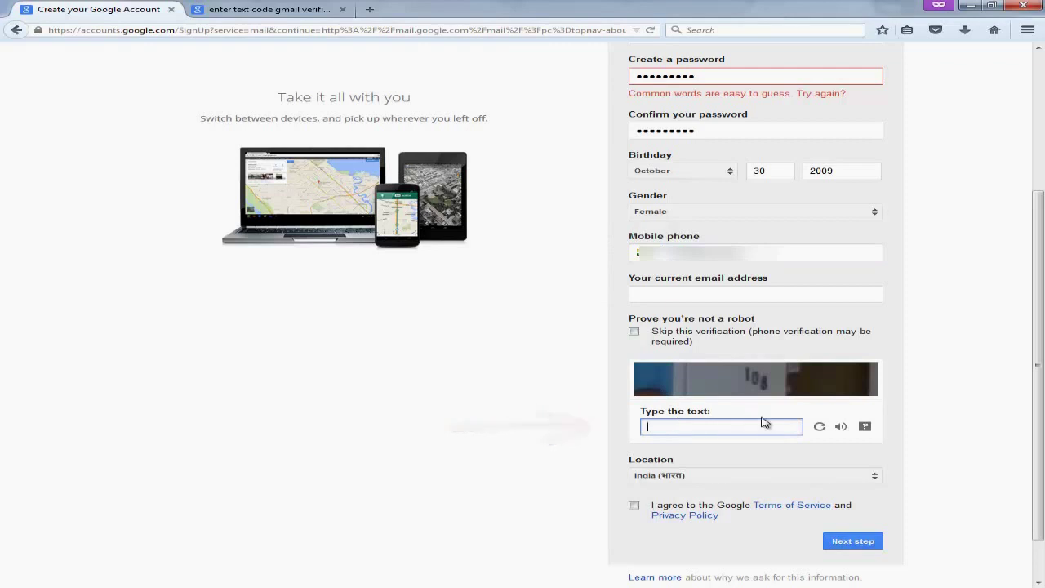
click(818, 426)
click(714, 428)
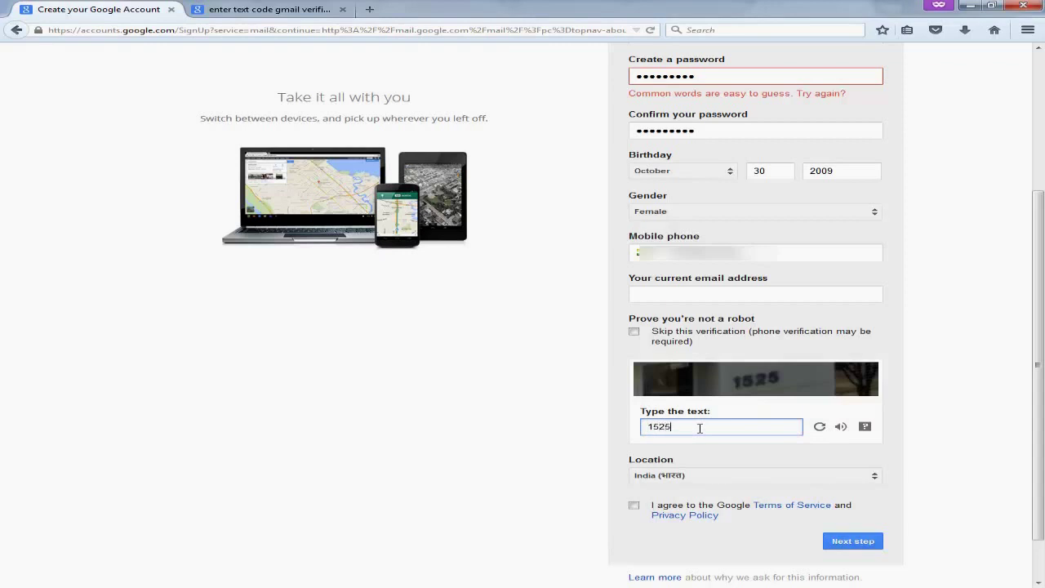
click(633, 506)
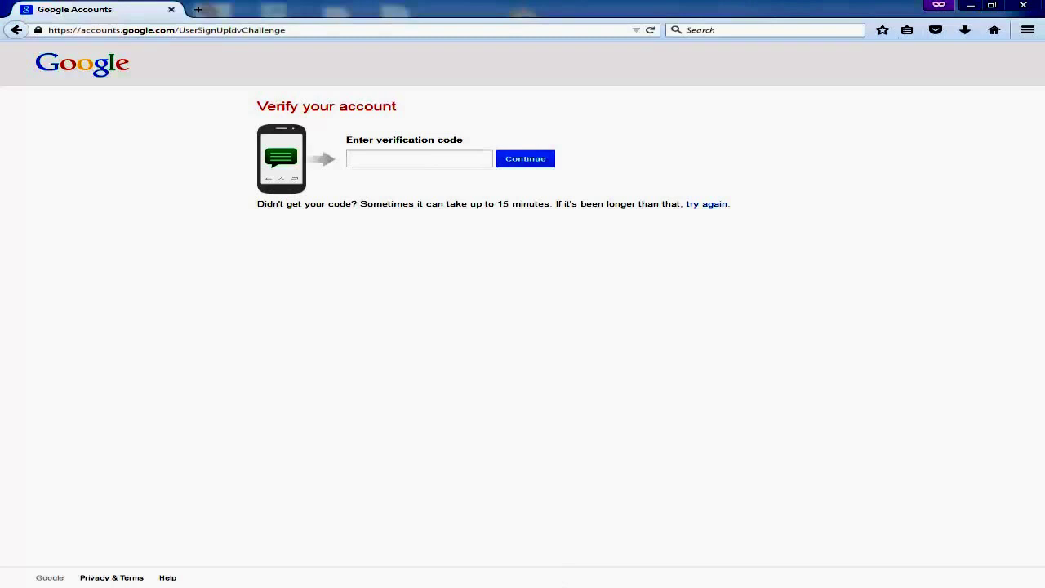
Enter the verification code from the text message and continue.
right_click(532, 587)
click(527, 499)
click(366, 157)
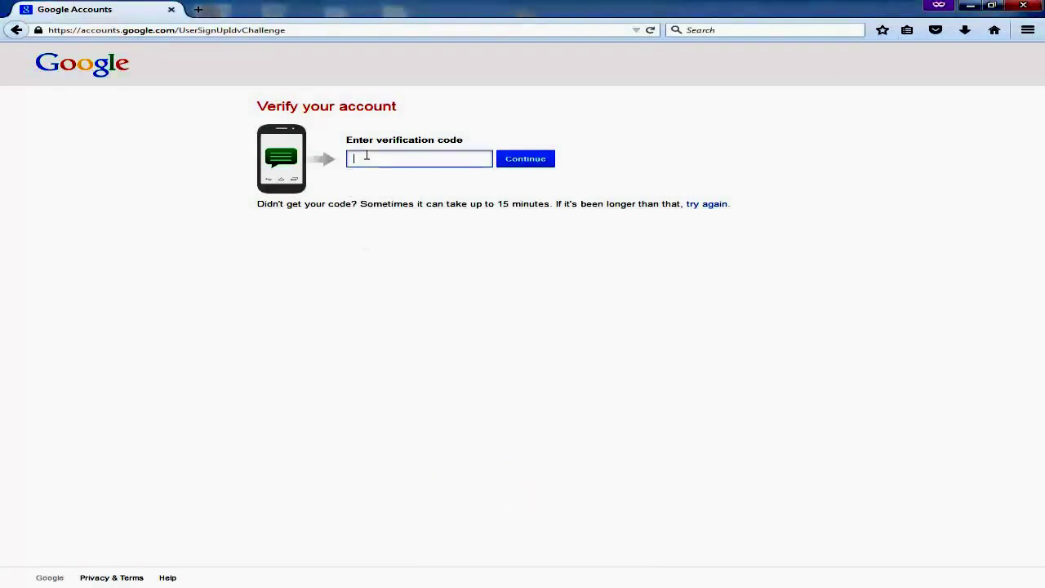
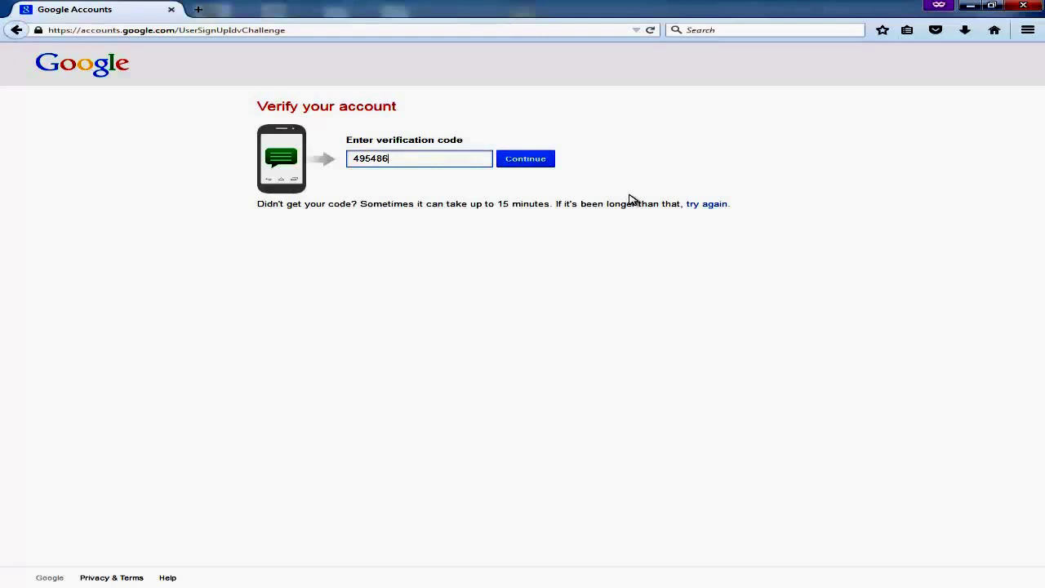
click(529, 163)
click(529, 161)
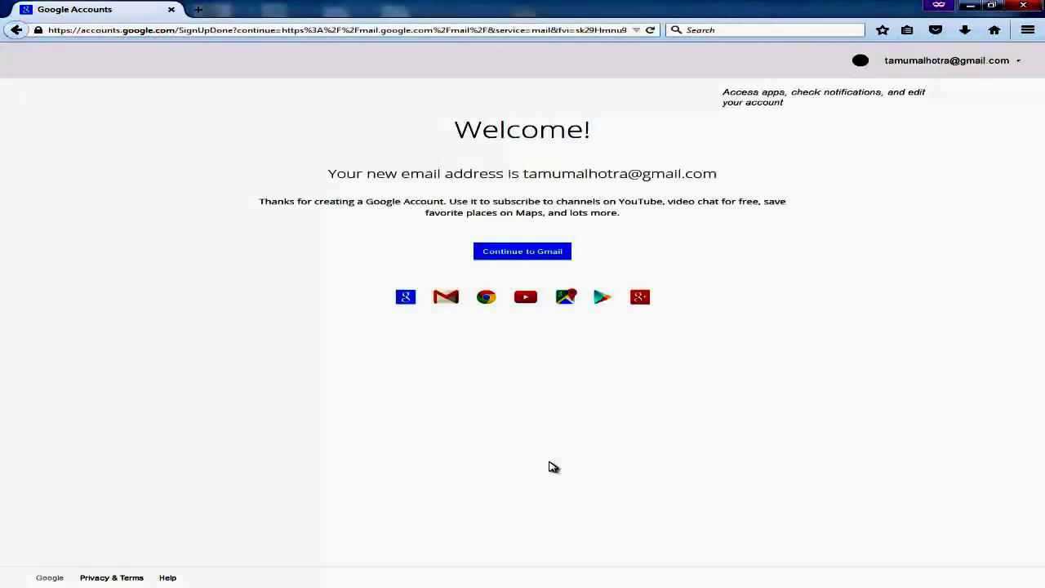
Continue from the Welcome page to the new Gmail inbox.
click(695, 499)
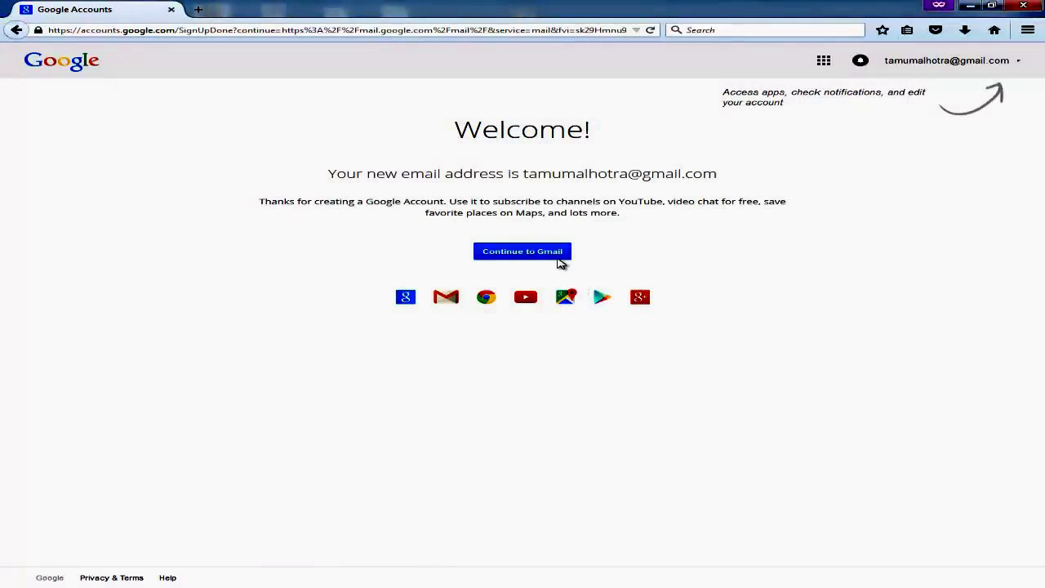
click(551, 255)
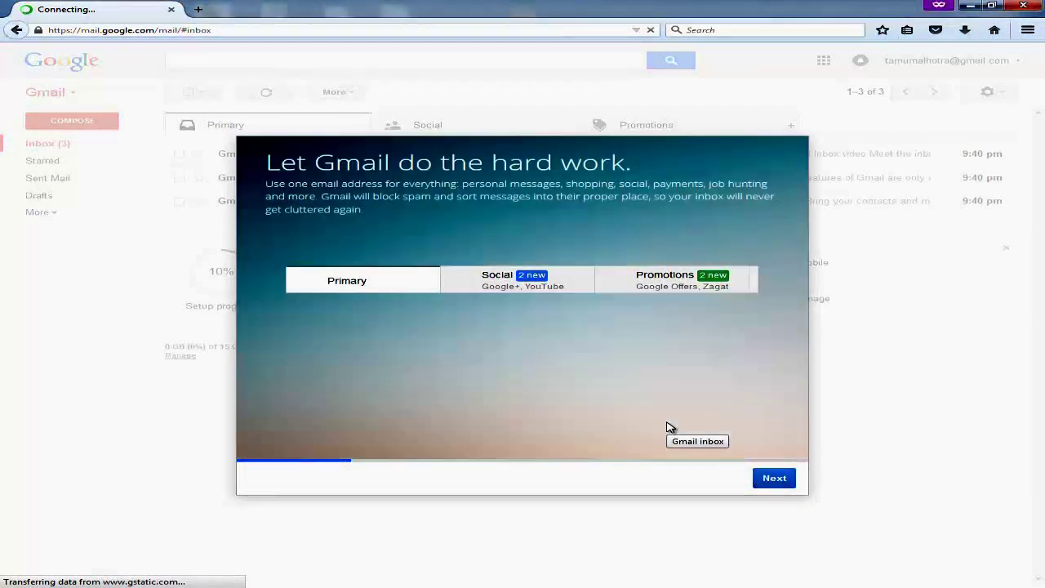
Advance through the four welcome-tour slides and dismiss the ready message to reach the inbox.
click(772, 481)
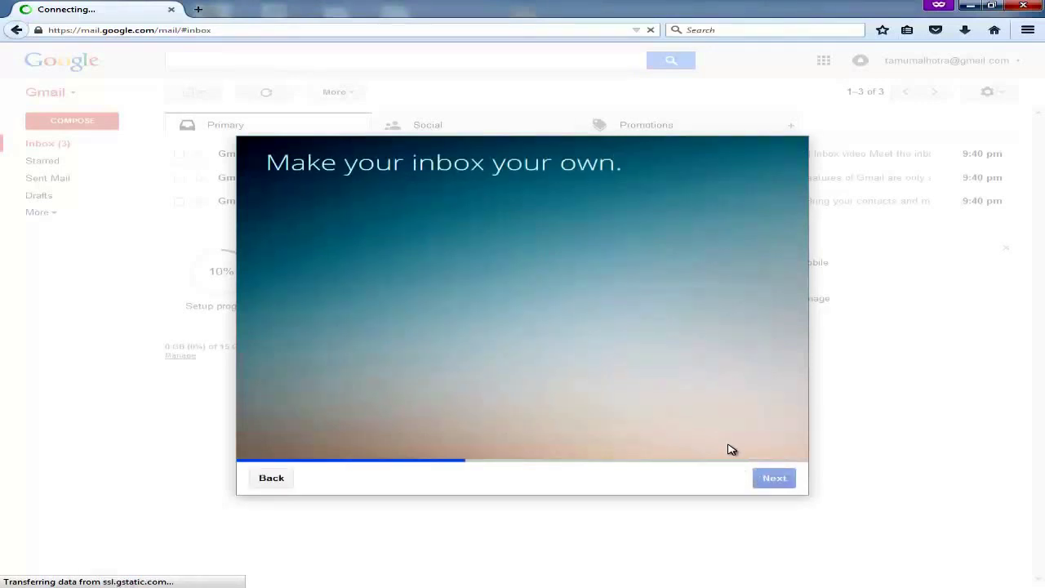
click(770, 482)
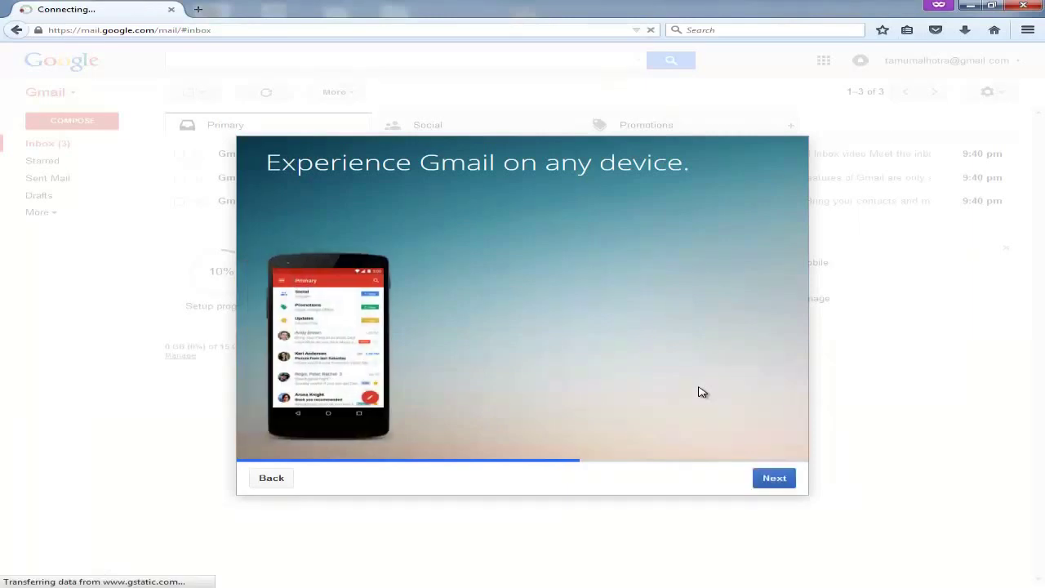
click(774, 483)
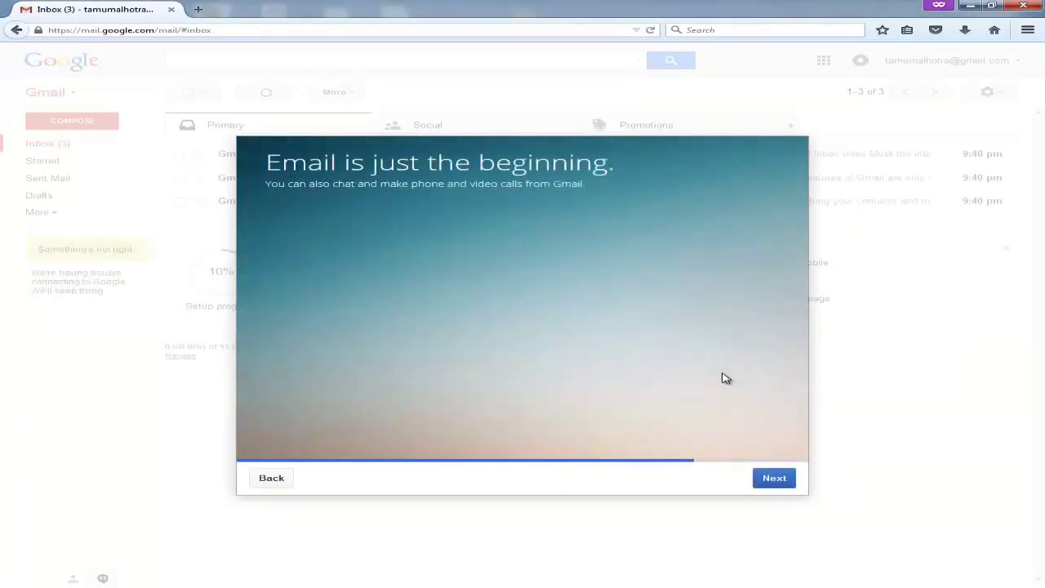
click(774, 479)
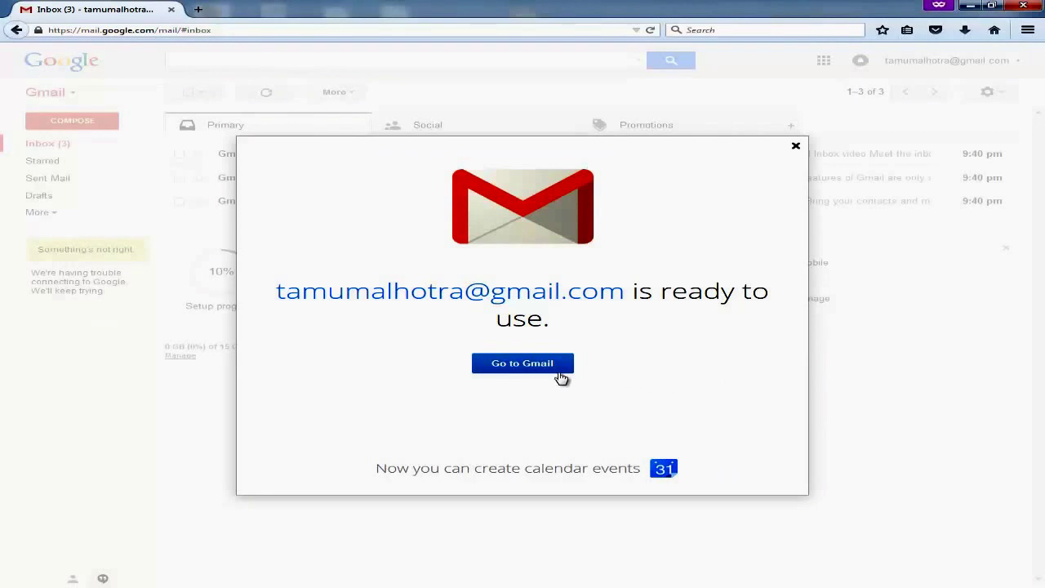
click(538, 371)
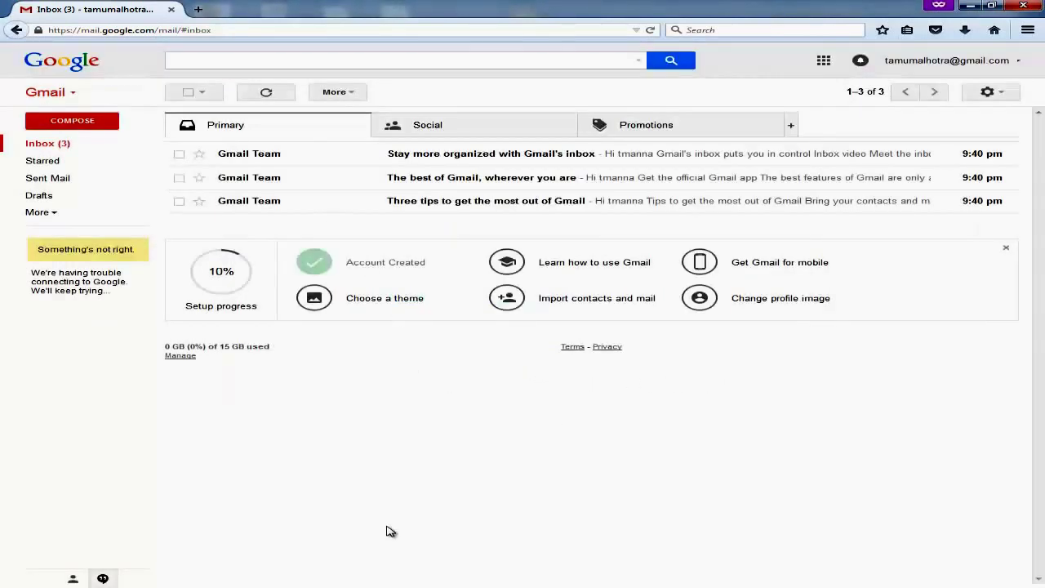
click(436, 157)
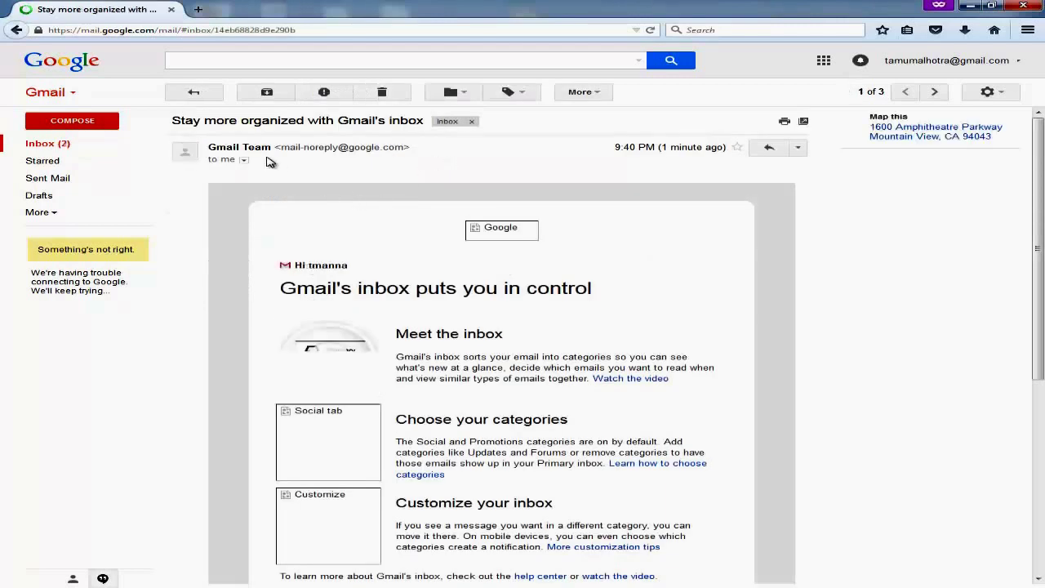
click(200, 95)
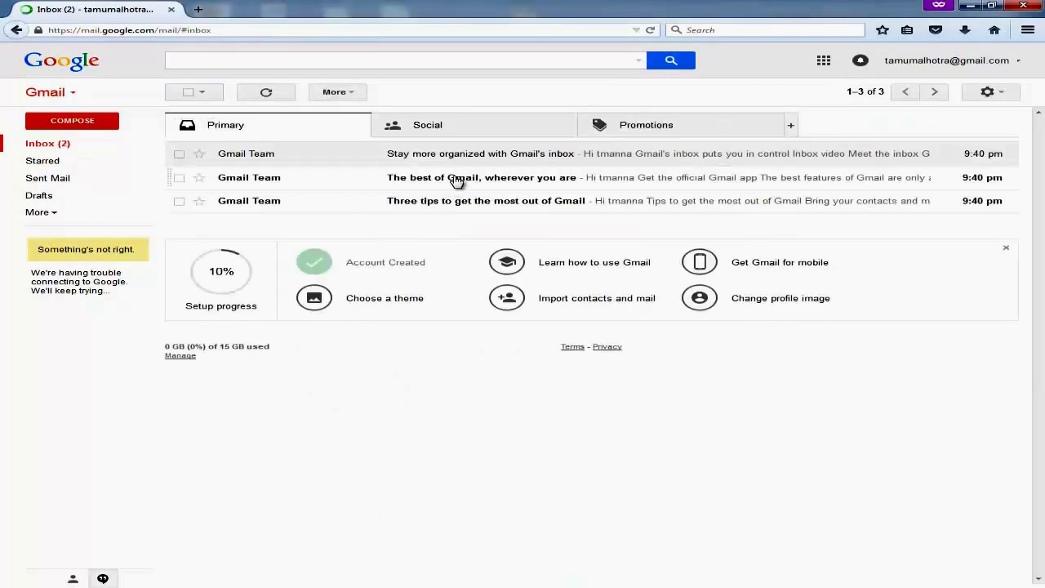